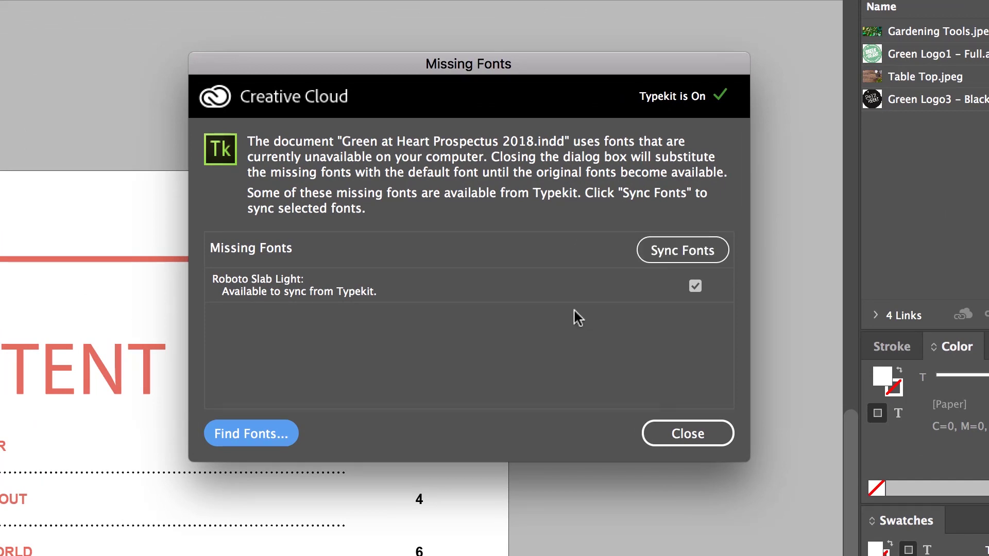
- Dismiss the Missing Fonts warning about Roboto Slab Light
{"action": "left_click", "coordinate": [685, 433]}
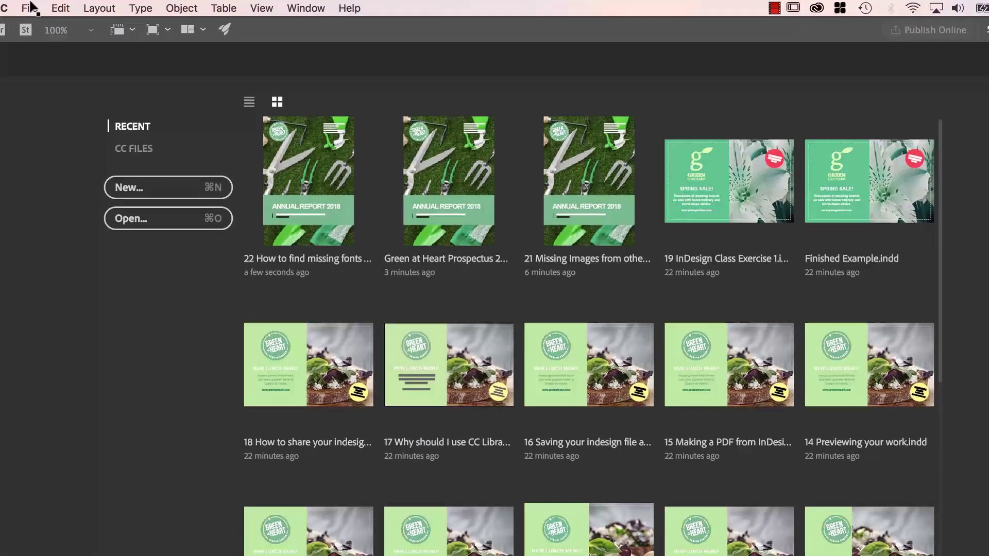
- Reopen Green at Heart Prospectus 2018 from the 02 Existing Work folder, accepting the missing-links alert
{"action": "left_click", "coordinate": [31, 7]}
{"action": "left_click", "coordinate": [37, 34]}
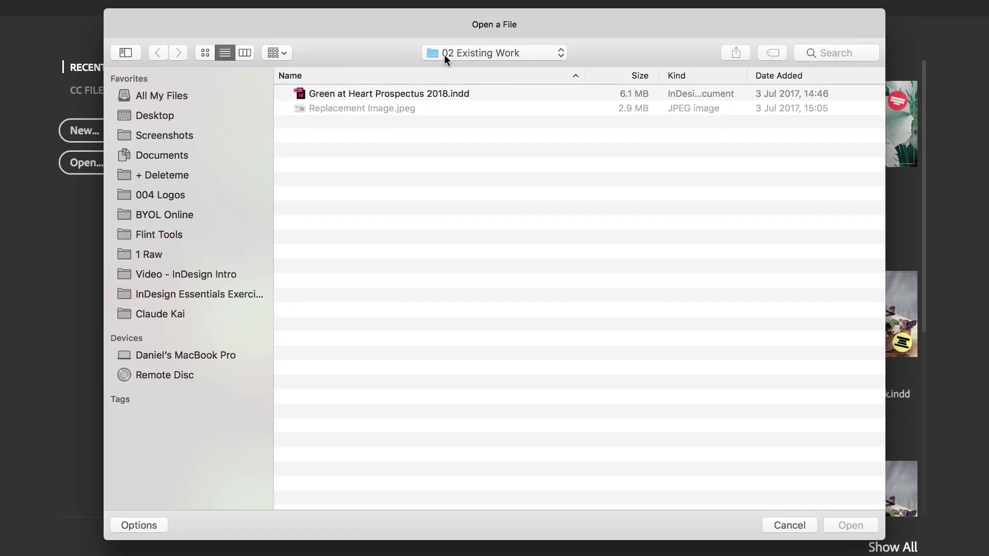
{"action": "left_click", "coordinate": [445, 54]}
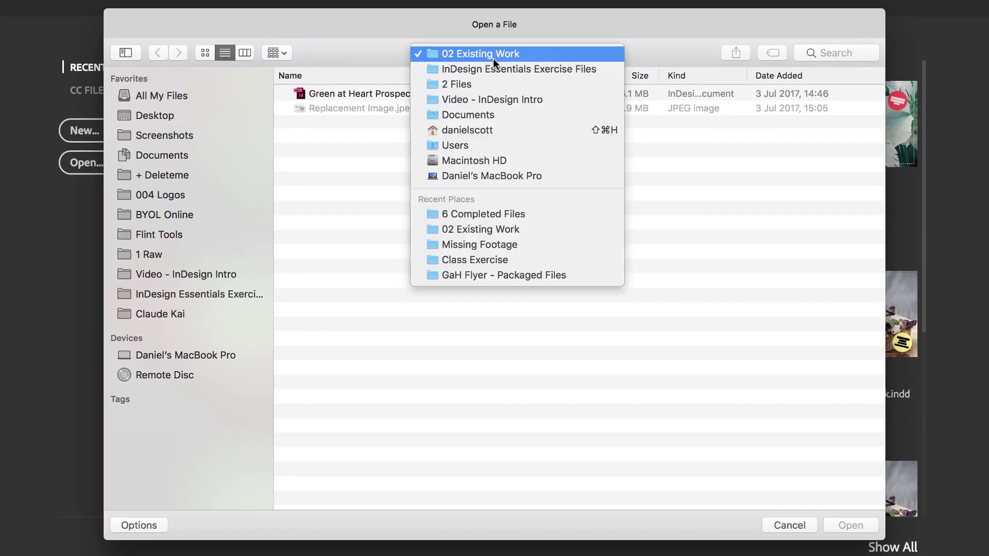
{"action": "left_click", "coordinate": [495, 56]}
{"action": "double_click", "coordinate": [339, 98]}
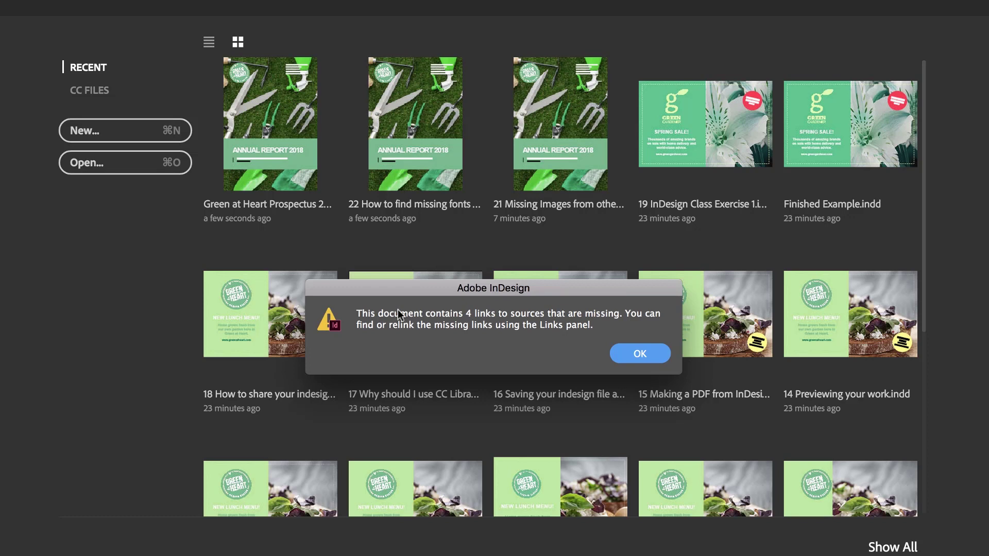
{"action": "left_click", "coordinate": [639, 353]}
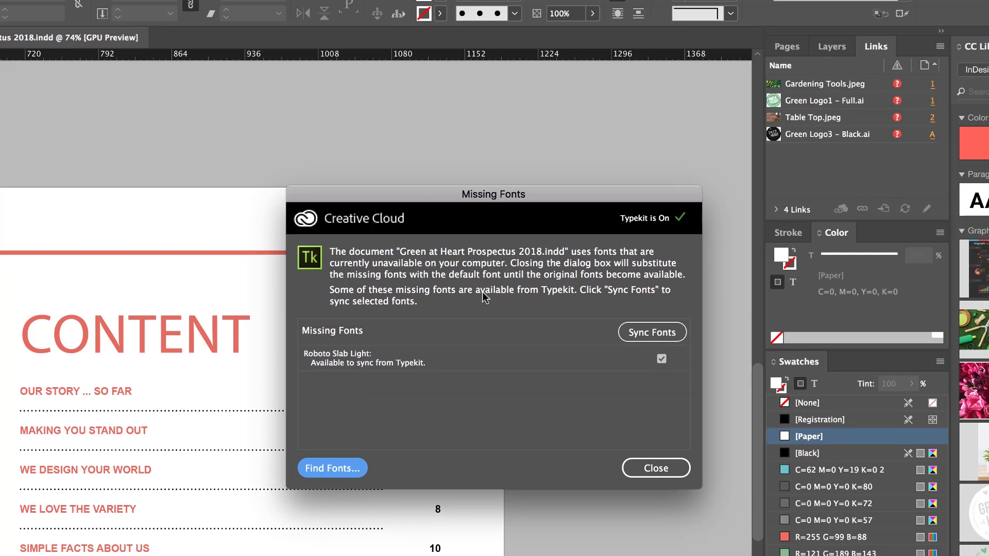
- Move the Missing Fonts dialog higher and uncheck Roboto Slab Light for Typekit syncing
{"action": "left_click_drag", "start_coordinate": [542, 199], "coordinate": [524, 113]}
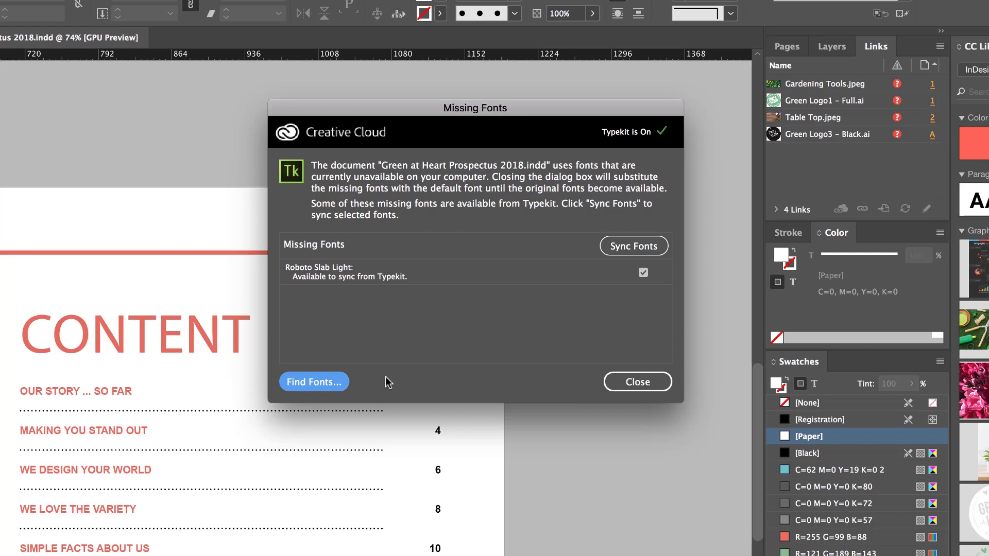
{"action": "left_click", "coordinate": [643, 272]}
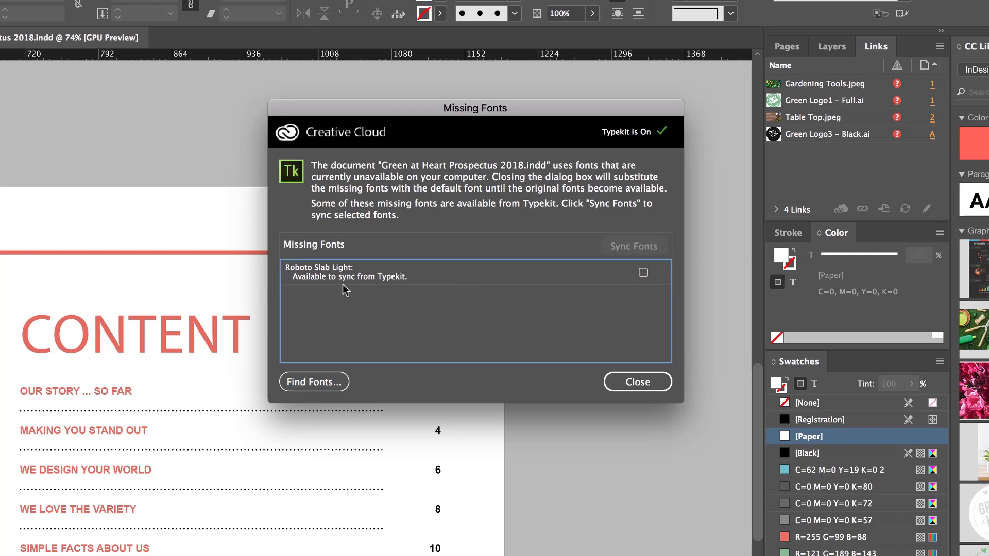
- Center the Find Font dialog, select Roboto Slab Light, and try syncing it from Typekit
{"action": "left_click", "coordinate": [314, 382]}
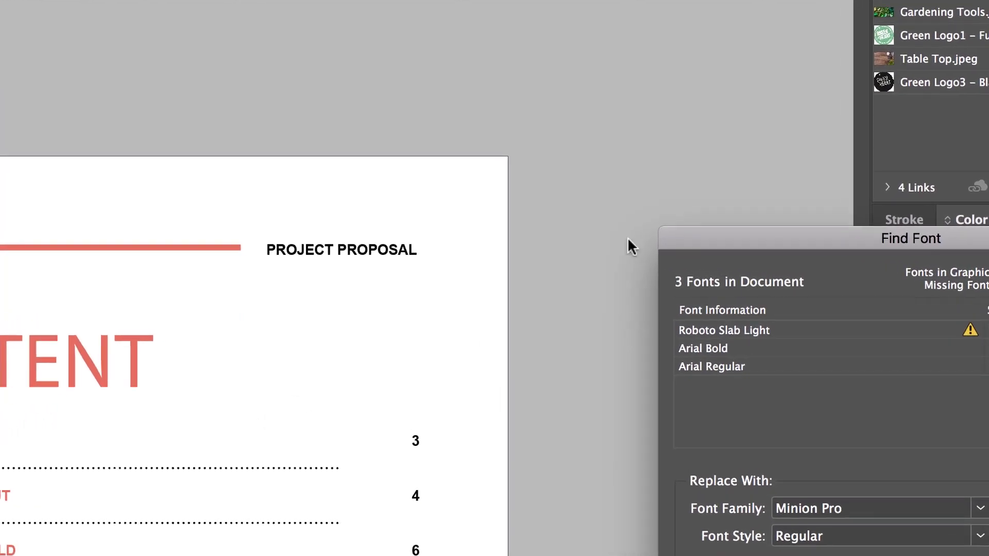
{"action": "left_click_drag", "start_coordinate": [742, 246], "coordinate": [366, 138]}
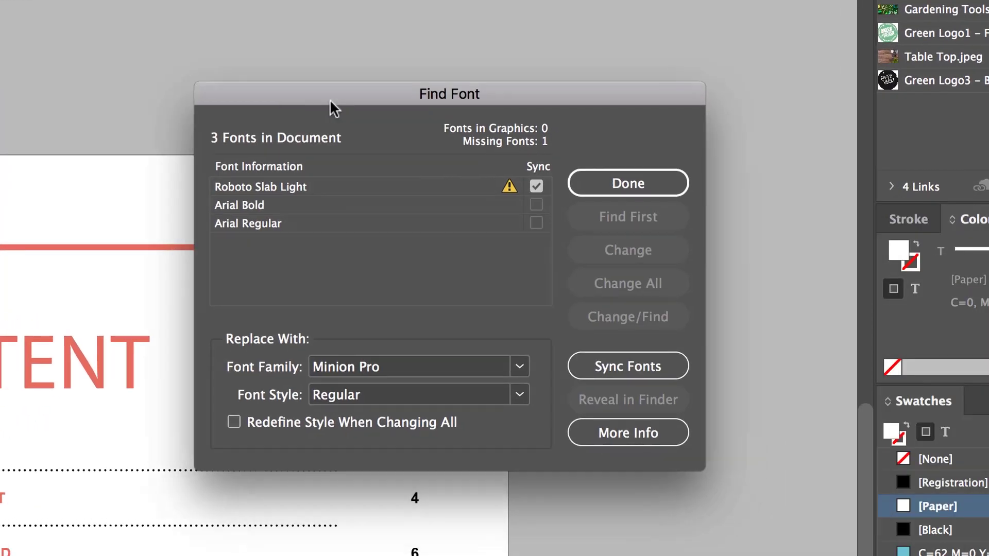
{"action": "left_click", "coordinate": [255, 185]}
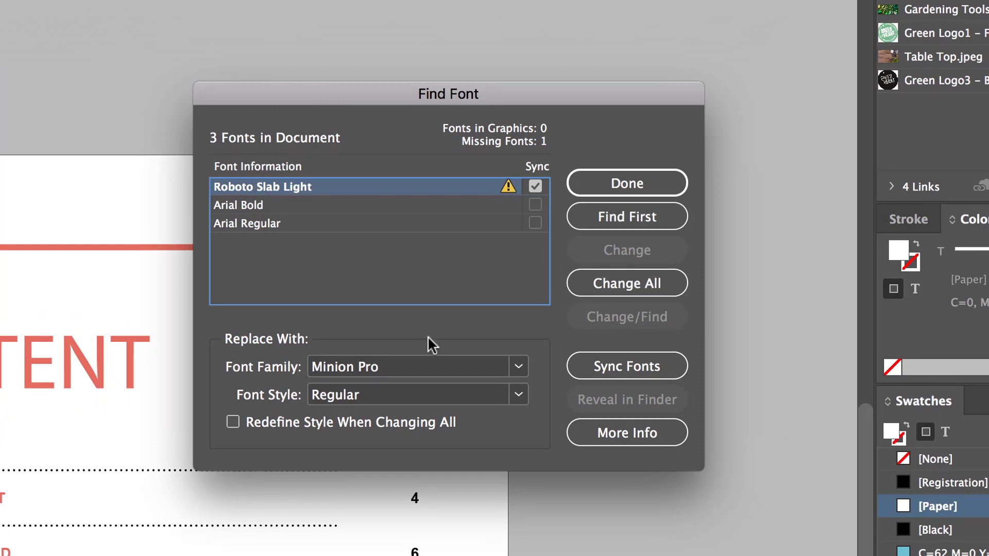
{"action": "left_click", "coordinate": [629, 369]}
- Replace every occurrence of Roboto Slab Light with Arial using Change All
{"action": "left_click", "coordinate": [474, 367]}
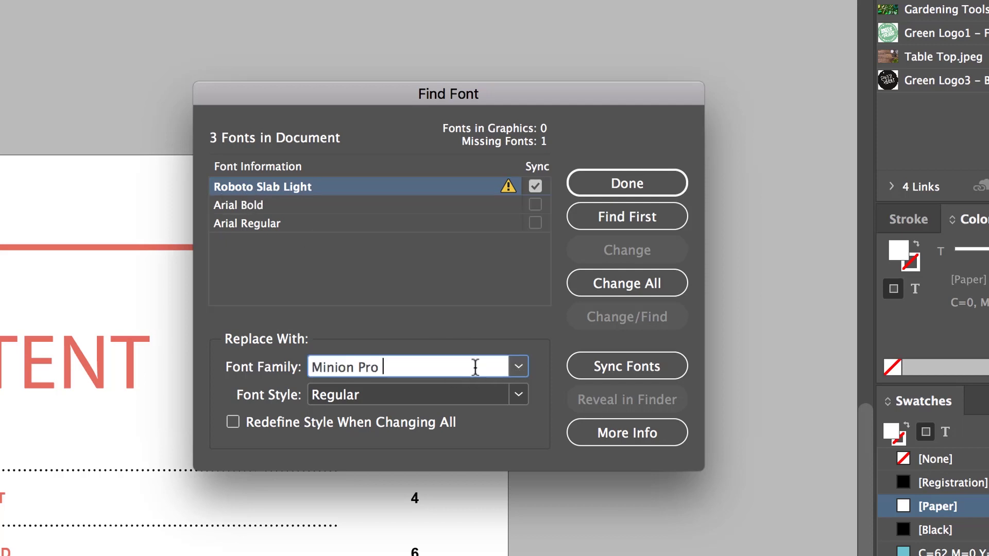
{"action": "left_click", "coordinate": [518, 367]}
{"action": "scroll", "coordinate": [454, 156], "scroll_direction": "down", "scroll_amount": 15}
{"action": "scroll", "coordinate": [454, 155], "scroll_direction": "up", "scroll_amount": 20}
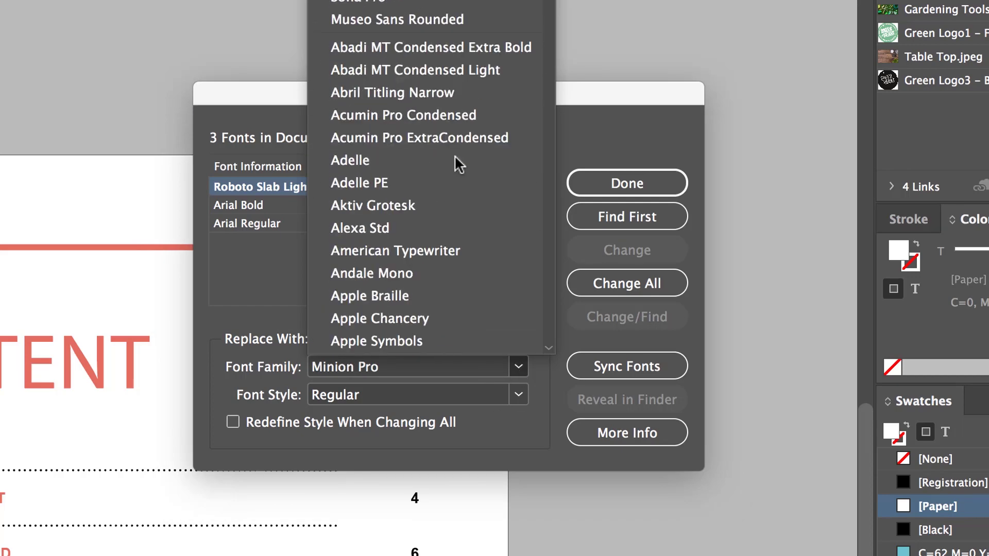
{"action": "scroll", "coordinate": [456, 157], "scroll_direction": "down", "scroll_amount": 20}
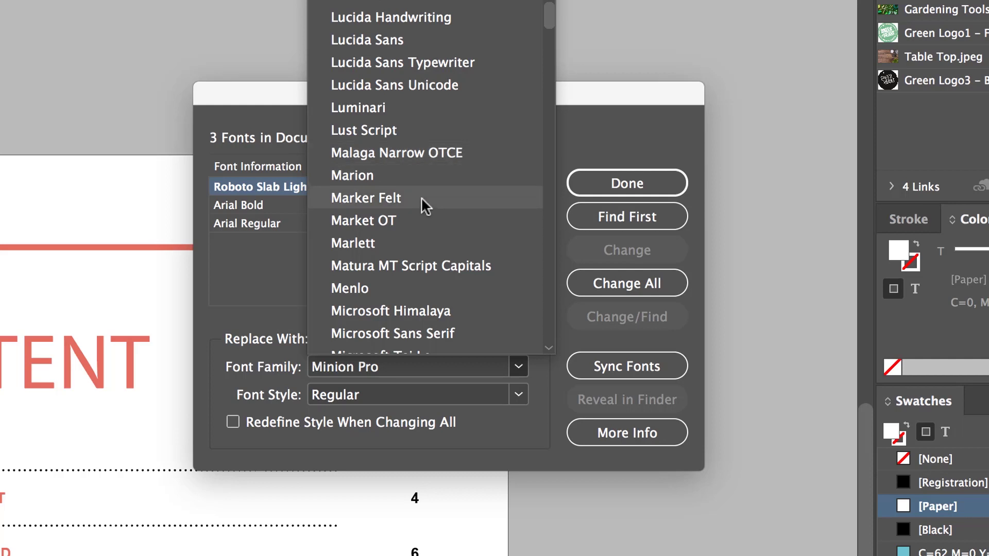
{"action": "scroll", "coordinate": [418, 206], "scroll_direction": "up", "scroll_amount": 15}
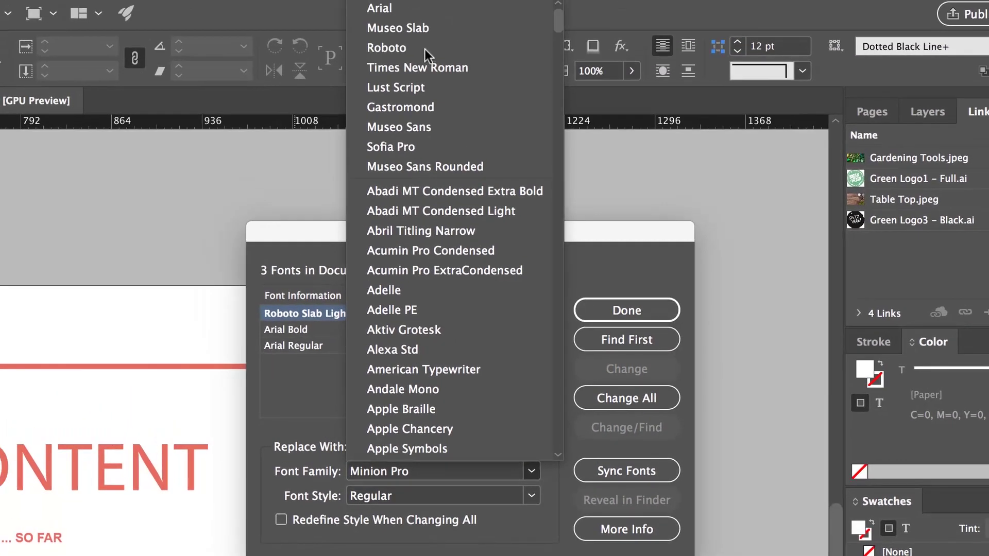
{"action": "left_click", "coordinate": [432, 13]}
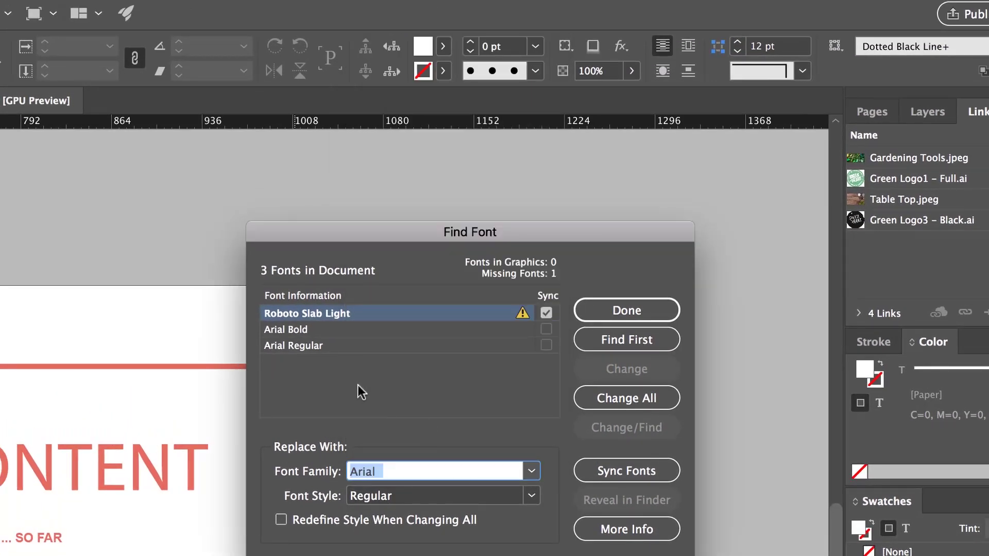
{"action": "left_click", "coordinate": [629, 405]}
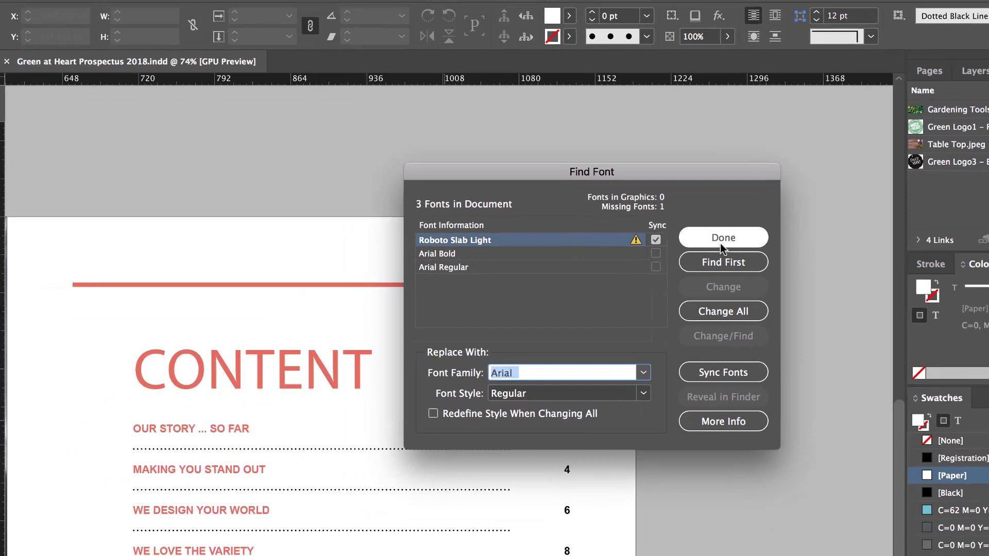
{"action": "left_click", "coordinate": [720, 242]}
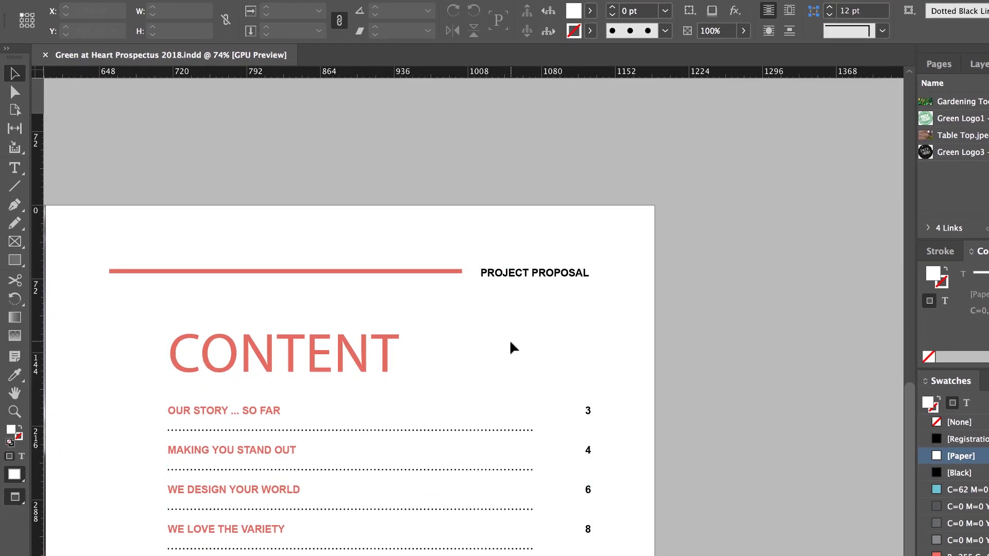
{"action": "key", "text": "w"}
{"action": "scroll", "coordinate": [364, 227], "scroll_direction": "left", "scroll_amount": 5}
{"action": "scroll", "coordinate": [365, 227], "scroll_direction": "down", "scroll_amount": 1}
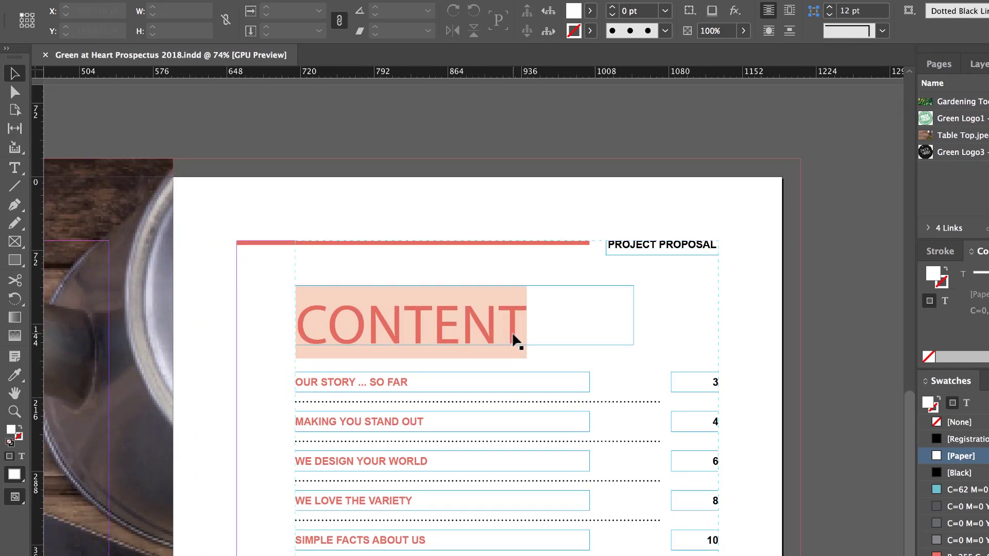
{"action": "scroll", "coordinate": [513, 340], "scroll_direction": "down", "scroll_amount": 3}
{"action": "scroll", "coordinate": [513, 339], "scroll_direction": "left", "scroll_amount": 1}
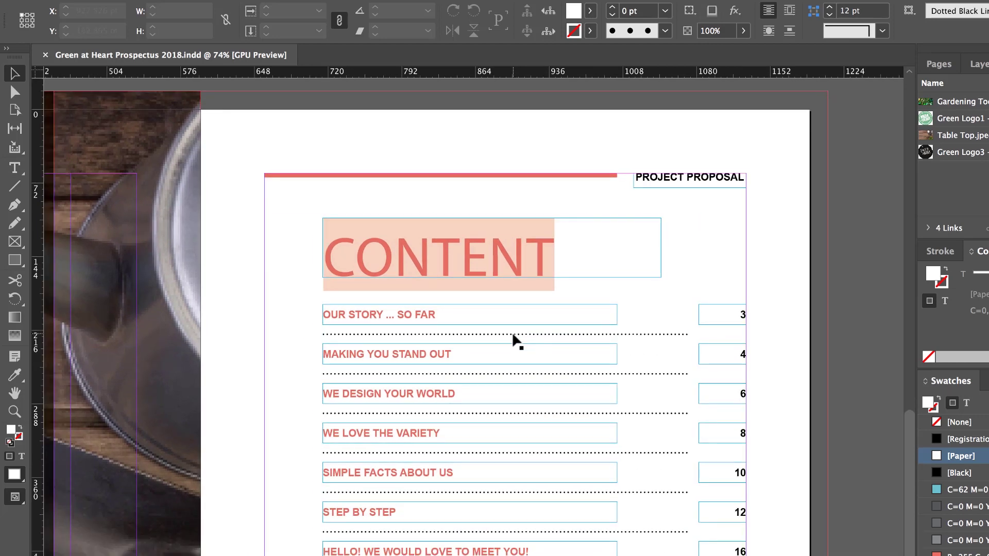
{"action": "scroll", "coordinate": [512, 340], "scroll_direction": "down", "scroll_amount": 1}
{"action": "scroll", "coordinate": [512, 340], "scroll_direction": "left", "scroll_amount": 2}
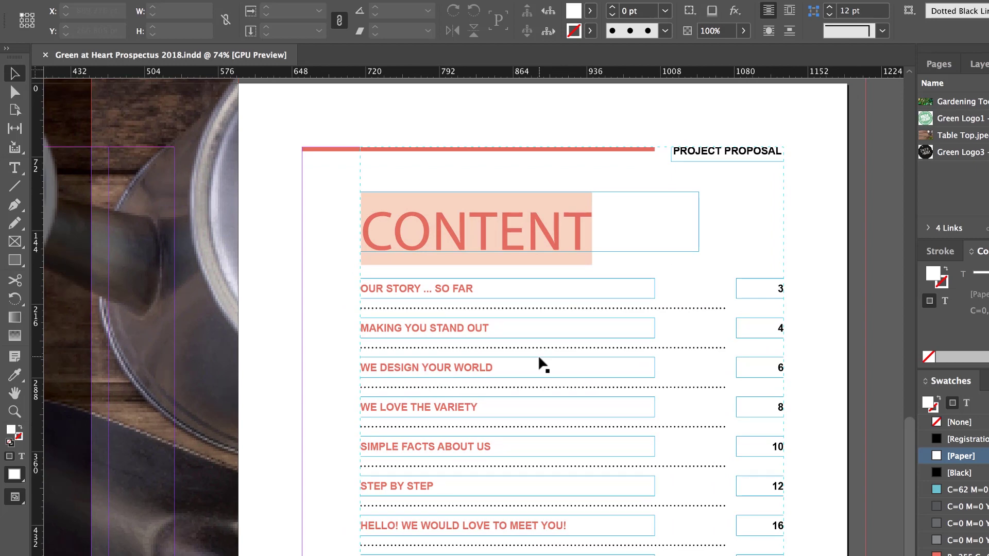
{"action": "scroll", "coordinate": [540, 363], "scroll_direction": "left", "scroll_amount": 5}
{"action": "scroll", "coordinate": [541, 363], "scroll_direction": "right", "scroll_amount": 5}
{"action": "scroll", "coordinate": [541, 363], "scroll_direction": "up", "scroll_amount": 3}
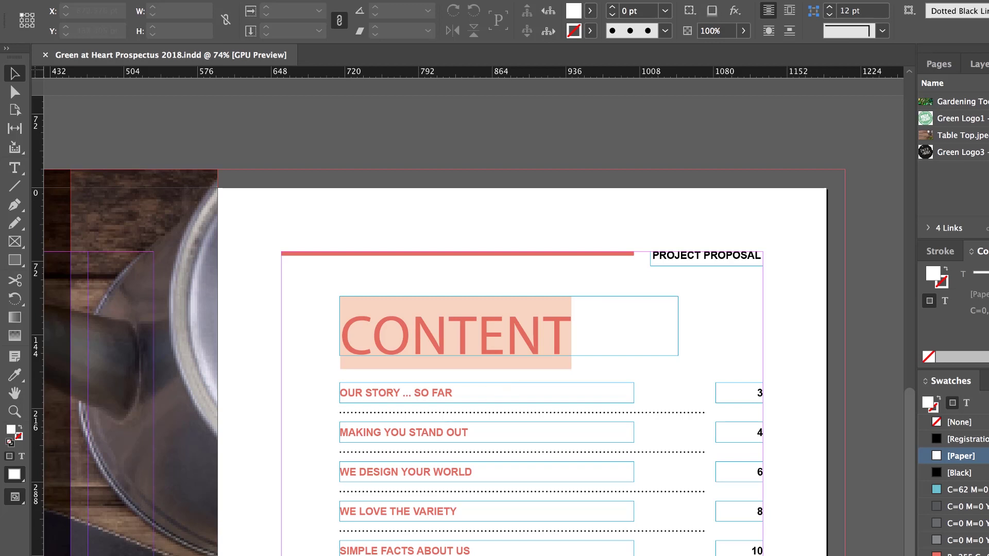
- Navigate Finder from Desktop to InDesign Class Files > GaH Flyer - Packaged Files
{"action": "key", "text": "super+Tab"}
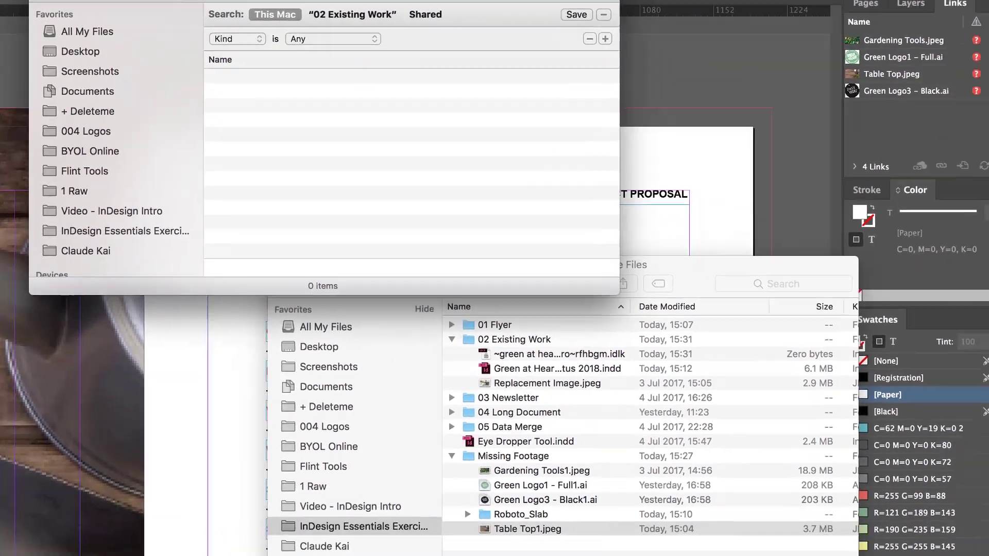
{"action": "key", "text": "super+w"}
{"action": "left_click", "coordinate": [378, 278]}
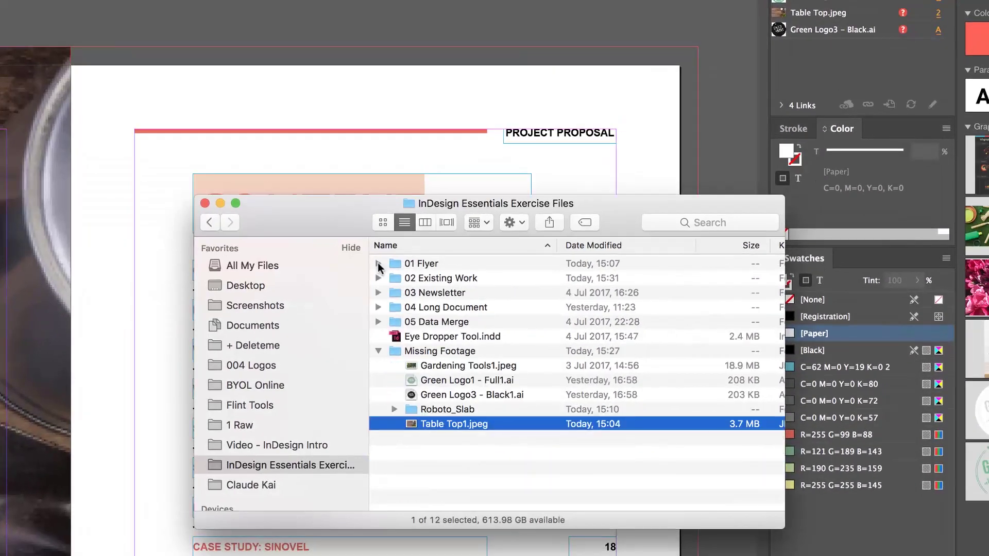
{"action": "left_click", "coordinate": [255, 286]}
{"action": "double_click", "coordinate": [449, 263]}
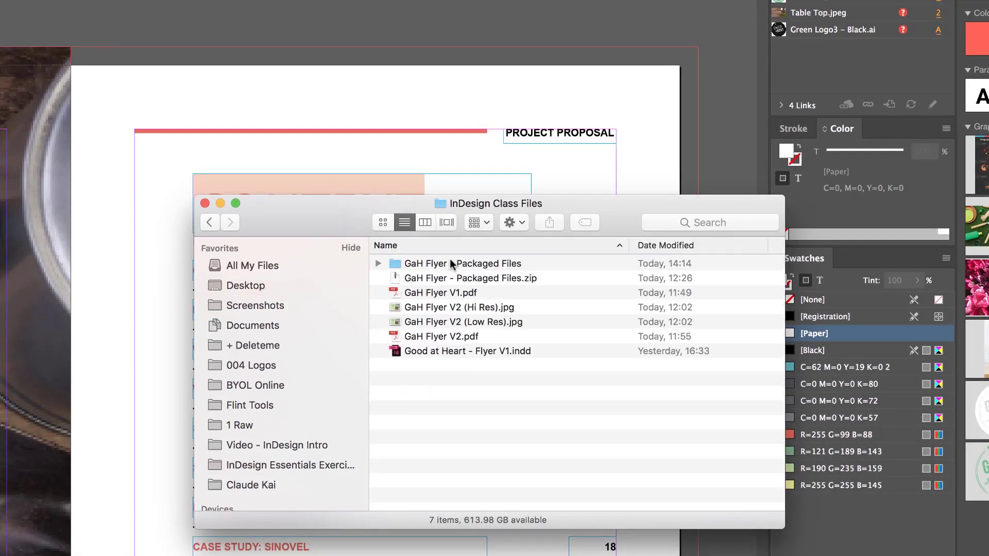
{"action": "left_click", "coordinate": [480, 264]}
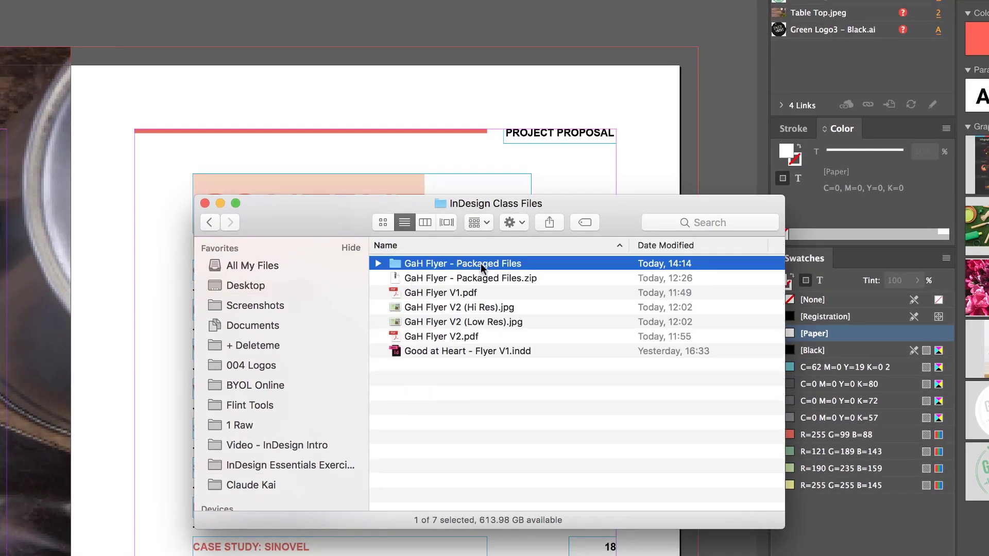
{"action": "double_click", "coordinate": [437, 264]}
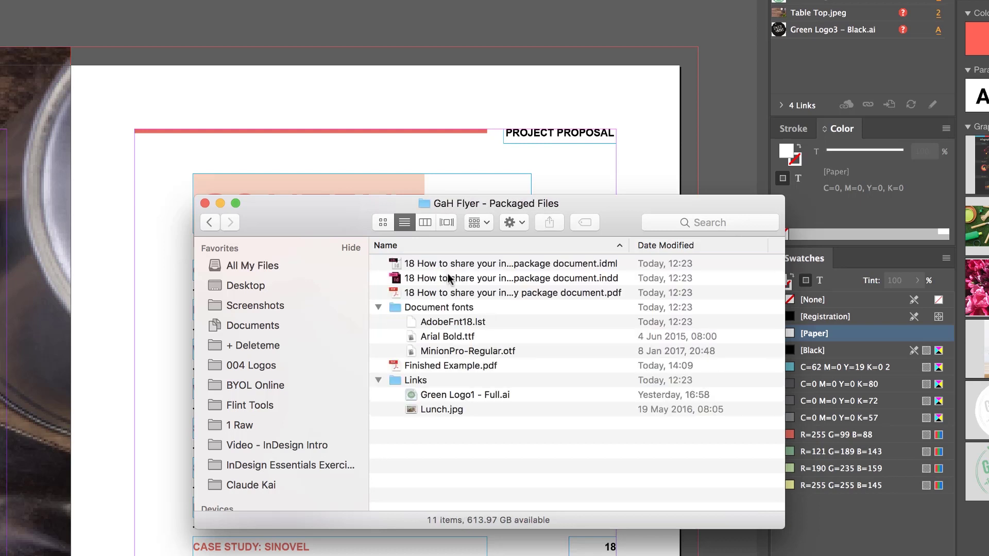
- Preview Arial Bold.ttf from Document fonts in Font Book, then collapse the Document fonts and Links folders
{"action": "left_click", "coordinate": [381, 308]}
{"action": "left_click", "coordinate": [378, 307]}
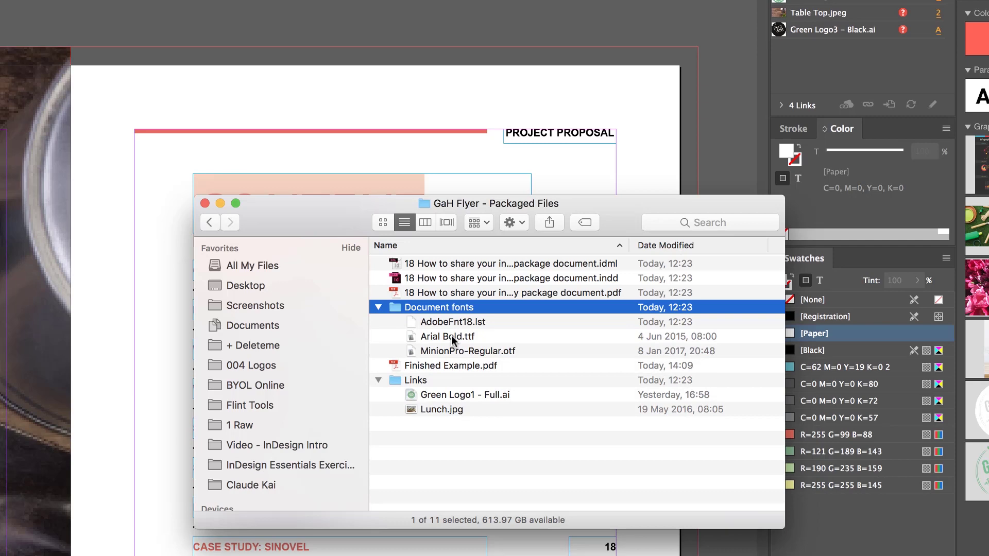
{"action": "double_click", "coordinate": [451, 336]}
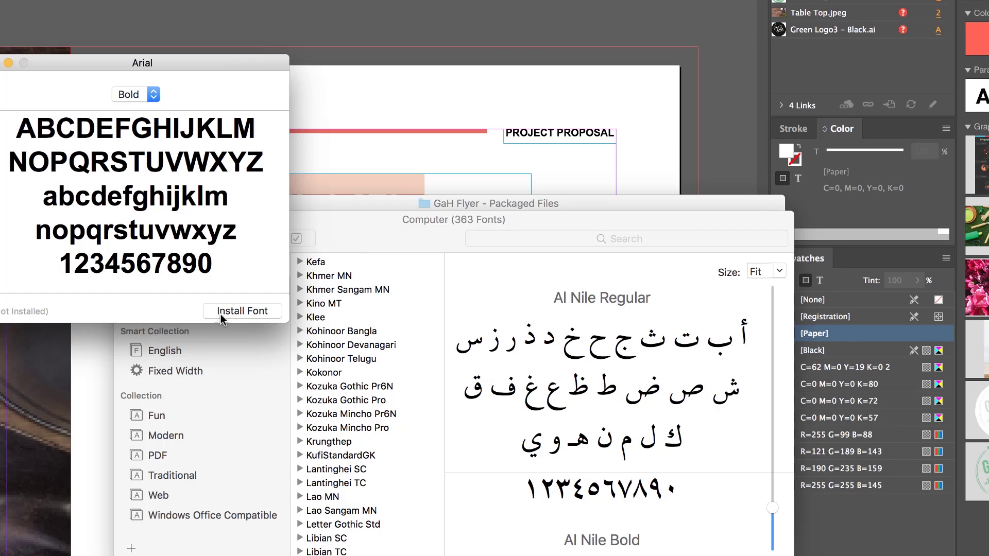
{"action": "left_click", "coordinate": [1, 65]}
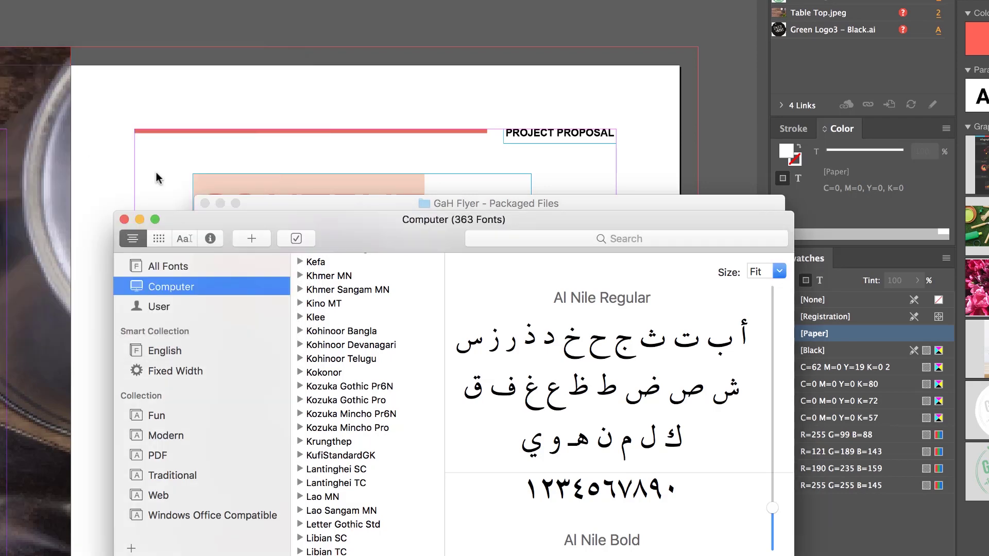
{"action": "left_click", "coordinate": [124, 220]}
{"action": "left_click", "coordinate": [378, 307]}
{"action": "left_click", "coordinate": [378, 336]}
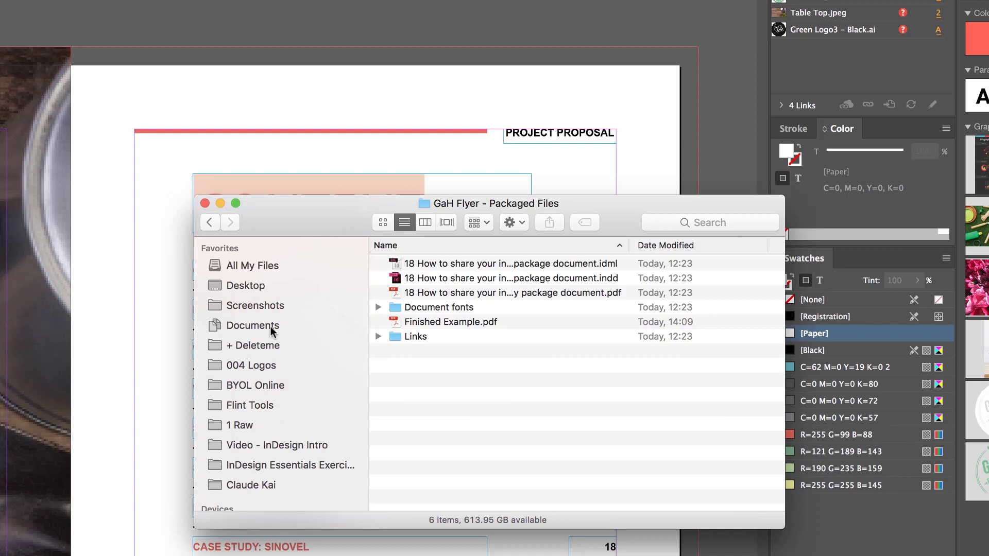
- Install RobotoSlab-Light.ttf from Missing Footage > Roboto_Slab through Font Book
{"action": "left_click", "coordinate": [302, 465]}
{"action": "left_click", "coordinate": [450, 354]}
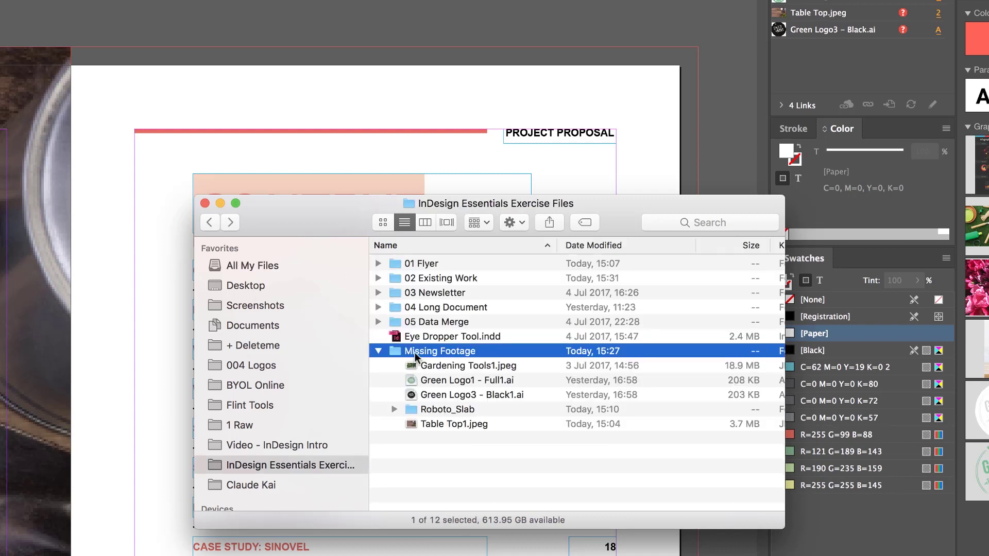
{"action": "double_click", "coordinate": [450, 408]}
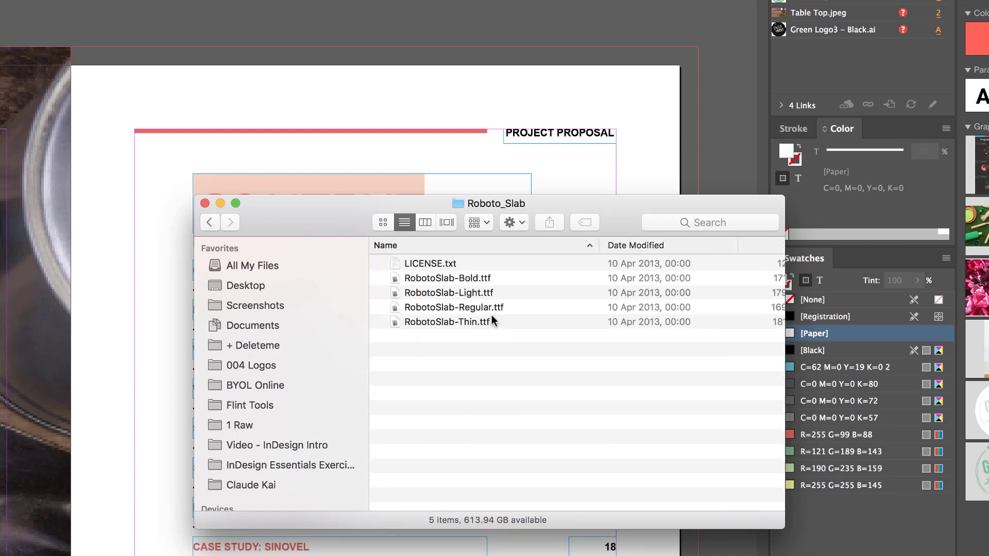
{"action": "left_click", "coordinate": [452, 280]}
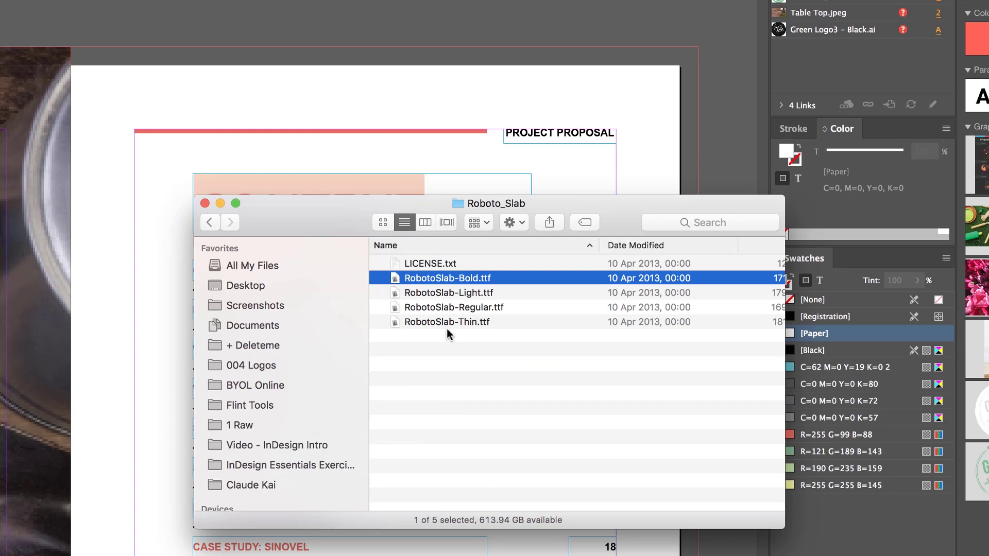
{"action": "left_click", "coordinate": [463, 293]}
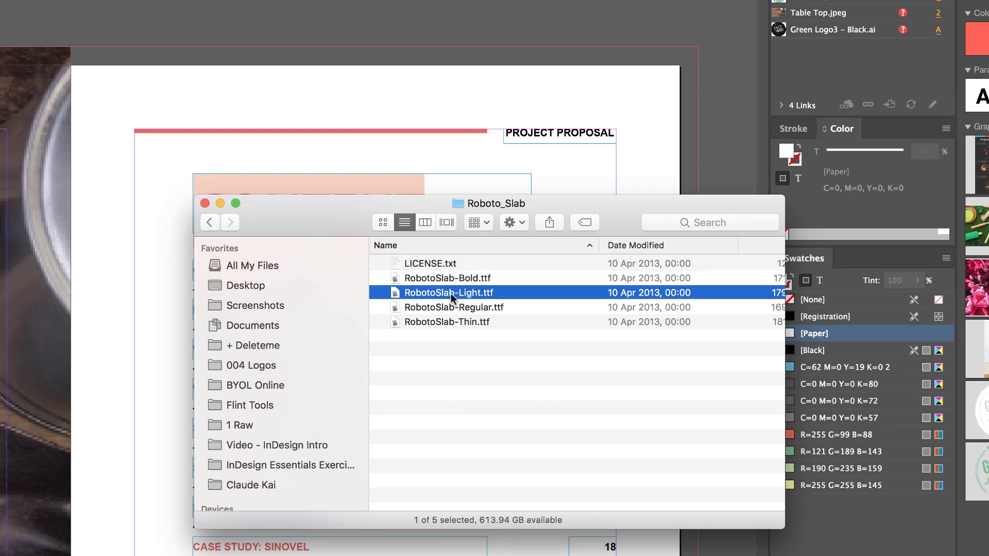
{"action": "double_click", "coordinate": [458, 293]}
{"action": "left_click", "coordinate": [234, 335]}
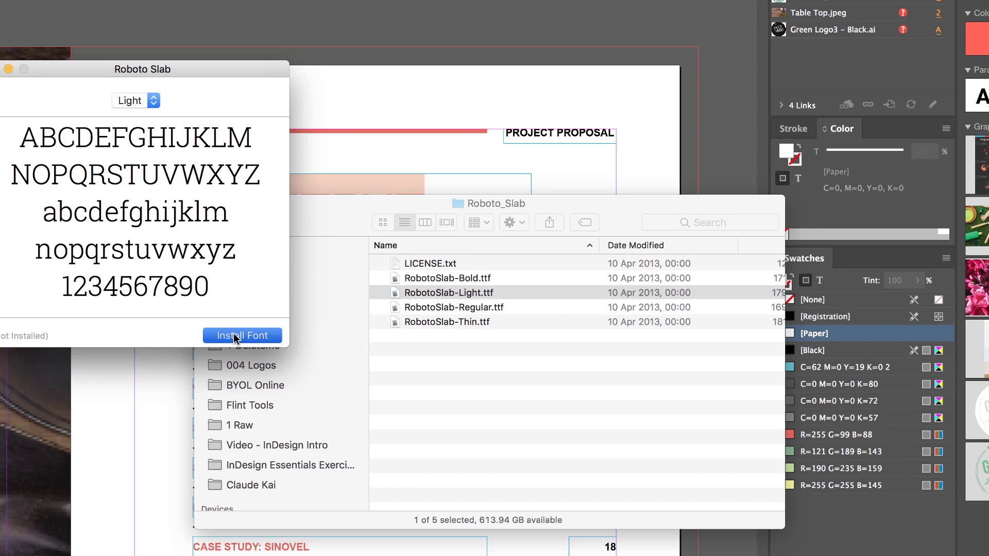
{"action": "left_click", "coordinate": [353, 97]}
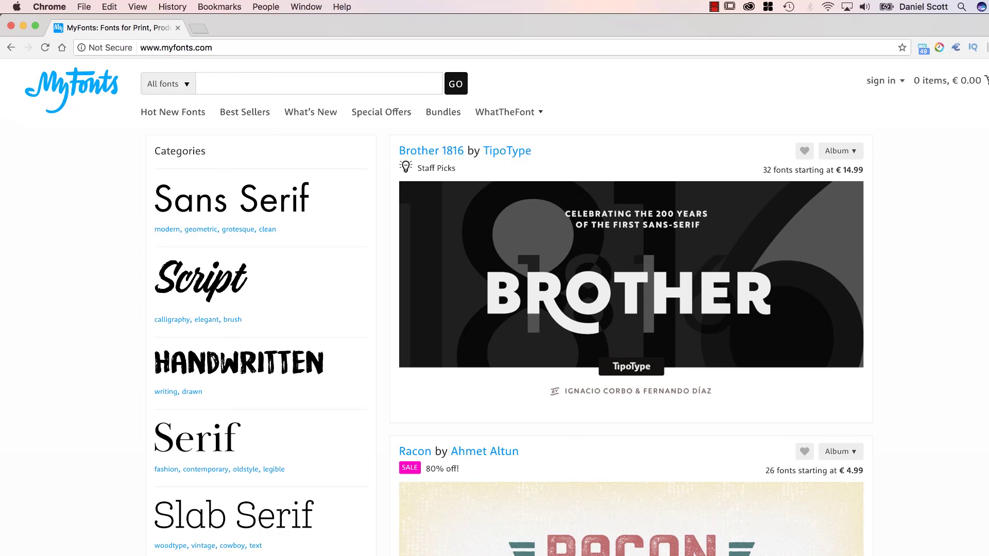
- Show MyFonts results for the vintage Slab Serif tag and highlight the €26.99 starting price
{"action": "scroll", "coordinate": [198, 523], "scroll_direction": "down", "scroll_amount": 3}
{"action": "scroll", "coordinate": [198, 524], "scroll_direction": "down", "scroll_amount": 6}
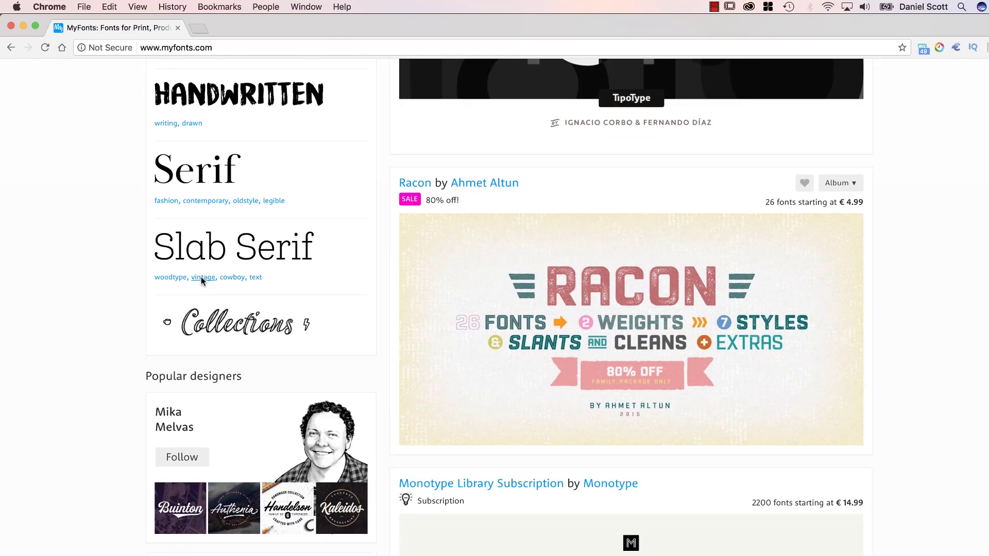
{"action": "left_click", "coordinate": [202, 278]}
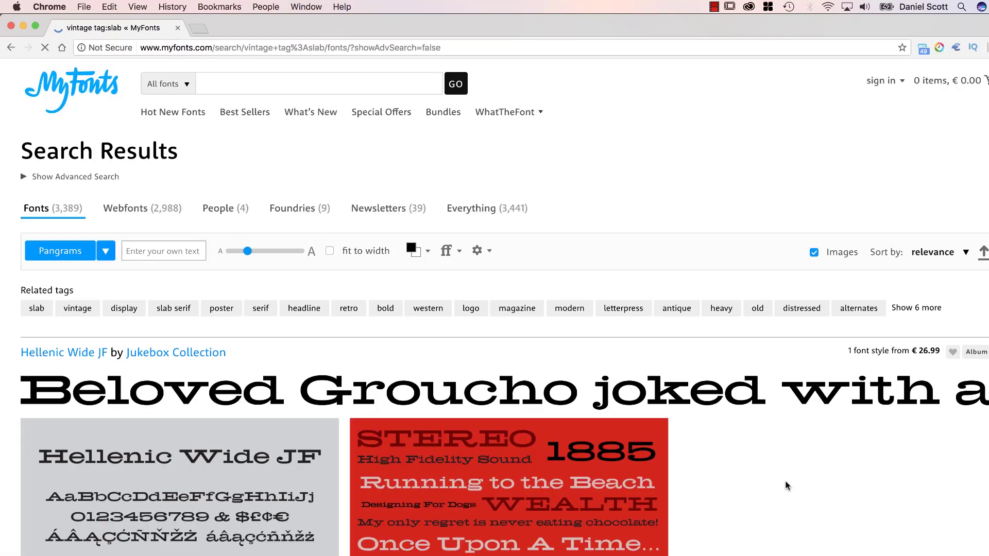
{"action": "scroll", "coordinate": [278, 383], "scroll_direction": "down", "scroll_amount": 3}
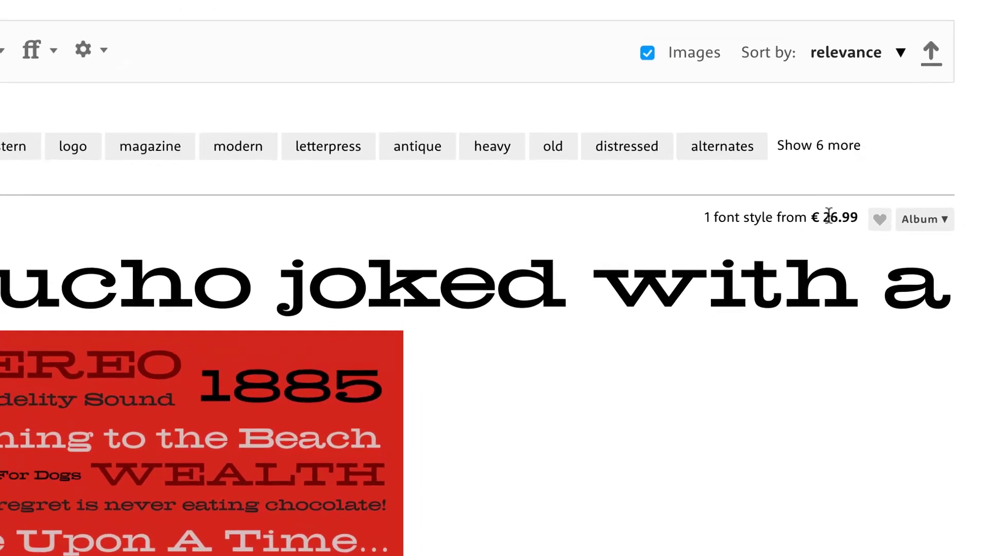
{"action": "double_click", "coordinate": [929, 248]}
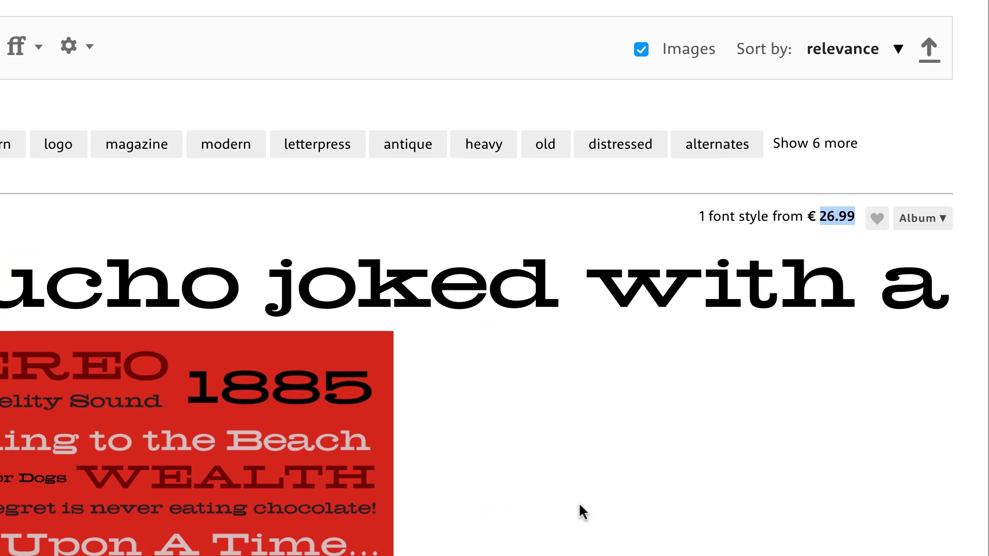